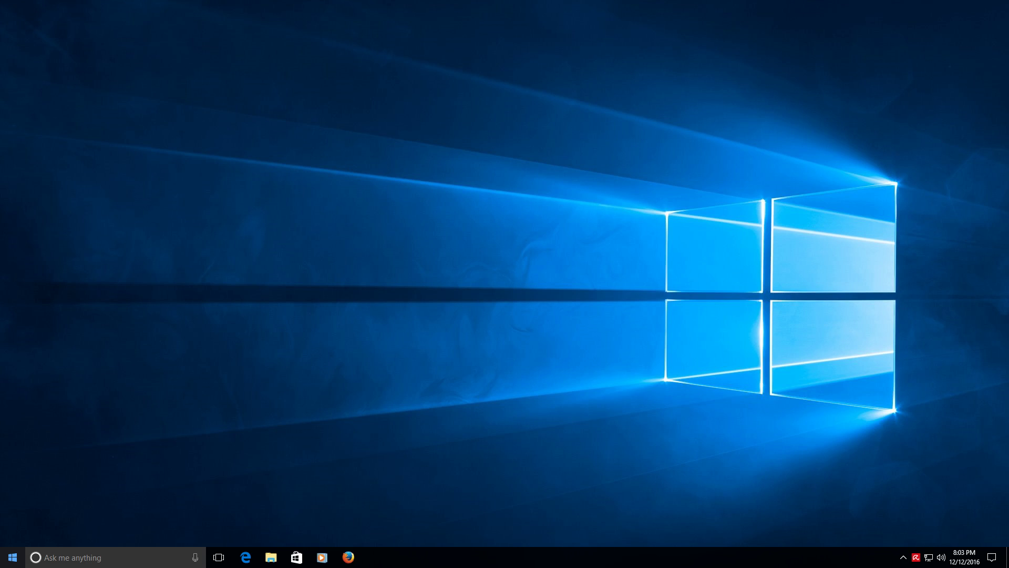
Step: Open the Windows Features dialog from Programs and Features in Control Panel
right_click(12, 560)
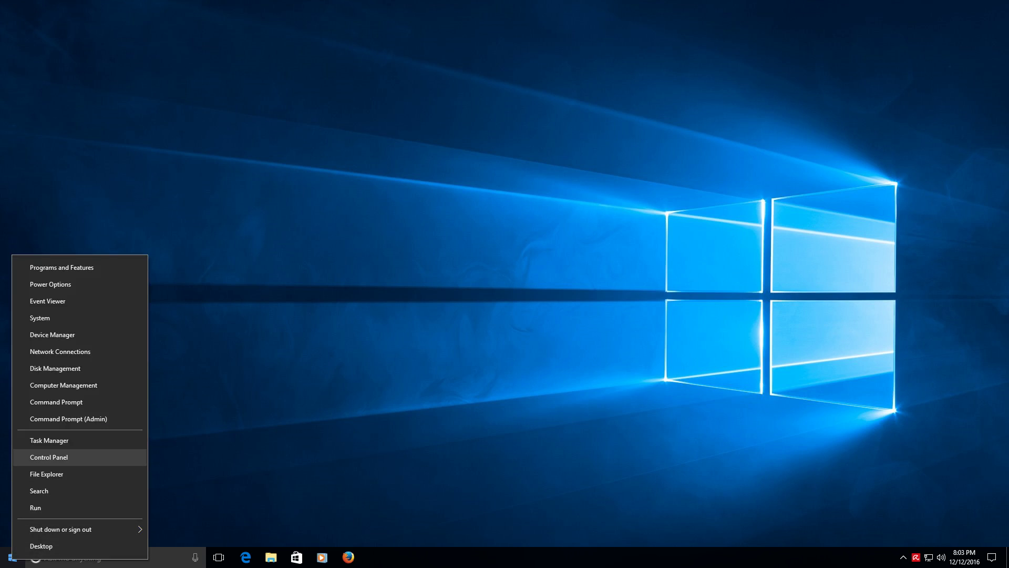
left_click(49, 458)
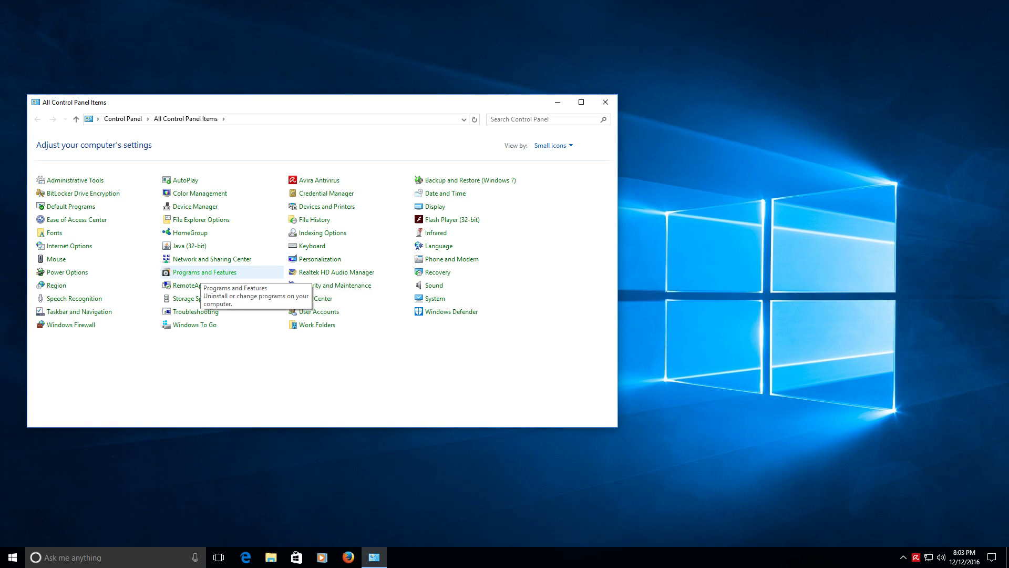
left_click(204, 272)
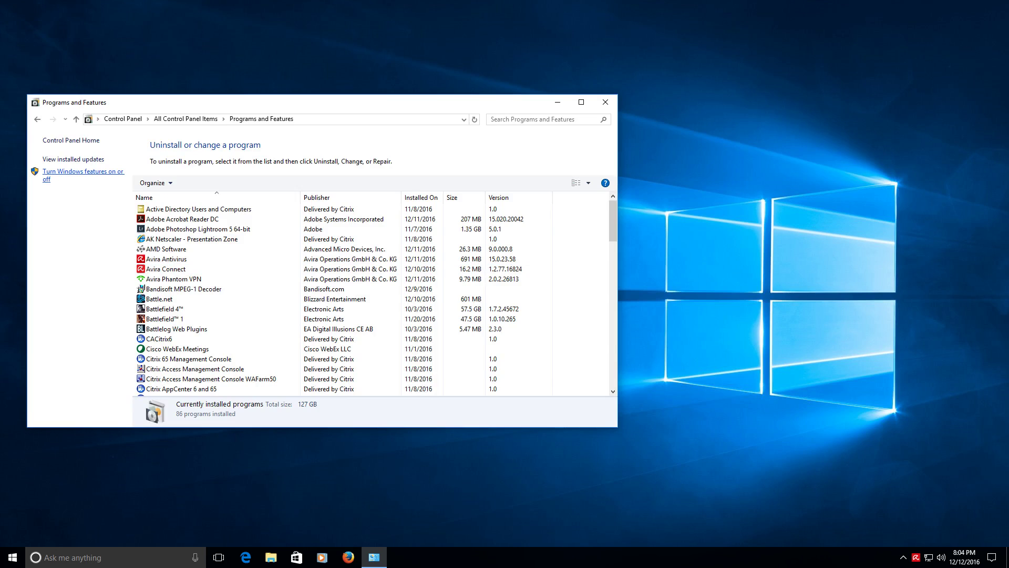
left_click(83, 171)
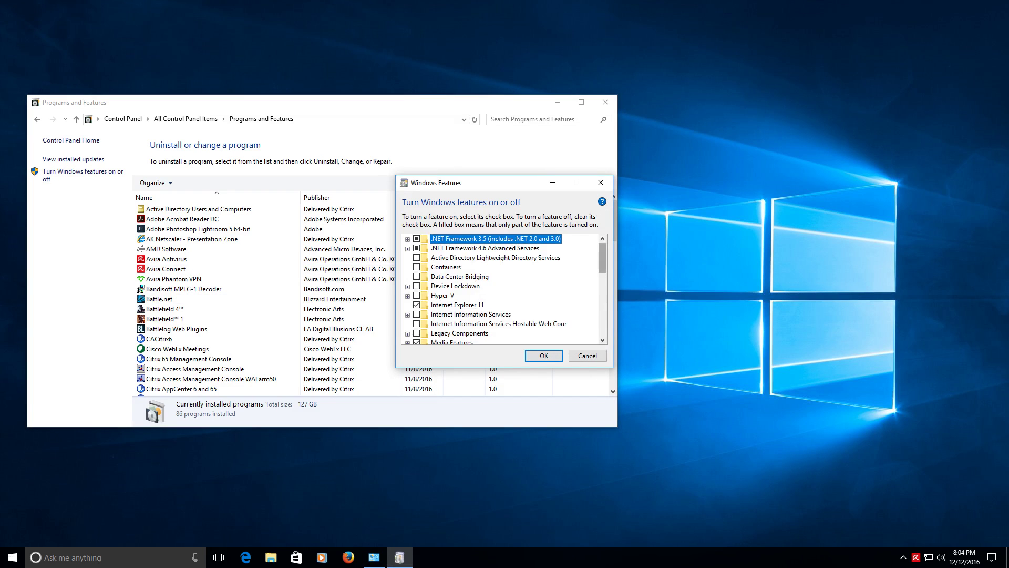
Step: Enable the Internet Information Services feature with its default components, apply the change, and close the remaining windows
scroll(502, 289, "down", 2)
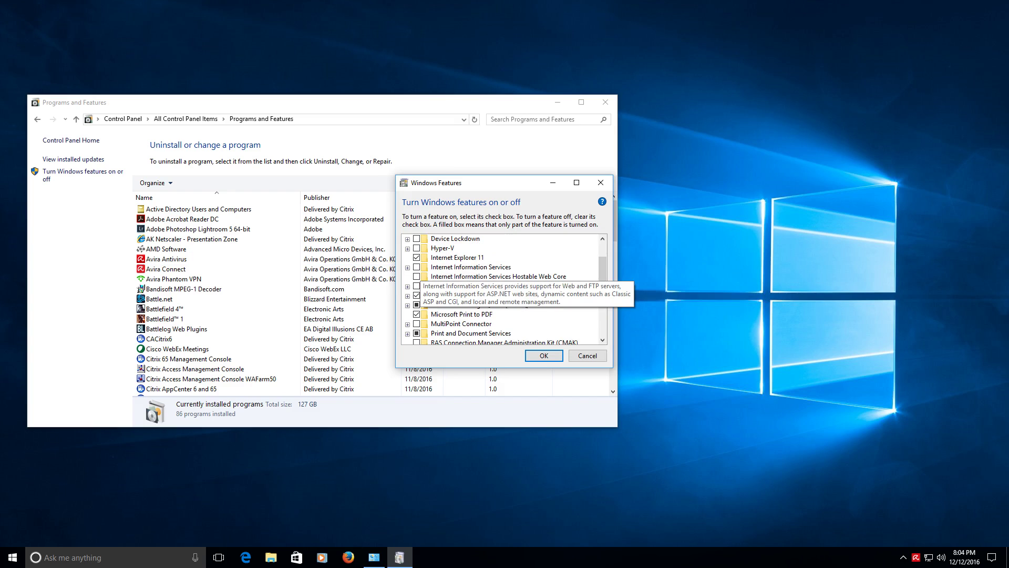
left_click(417, 267)
key("Right")
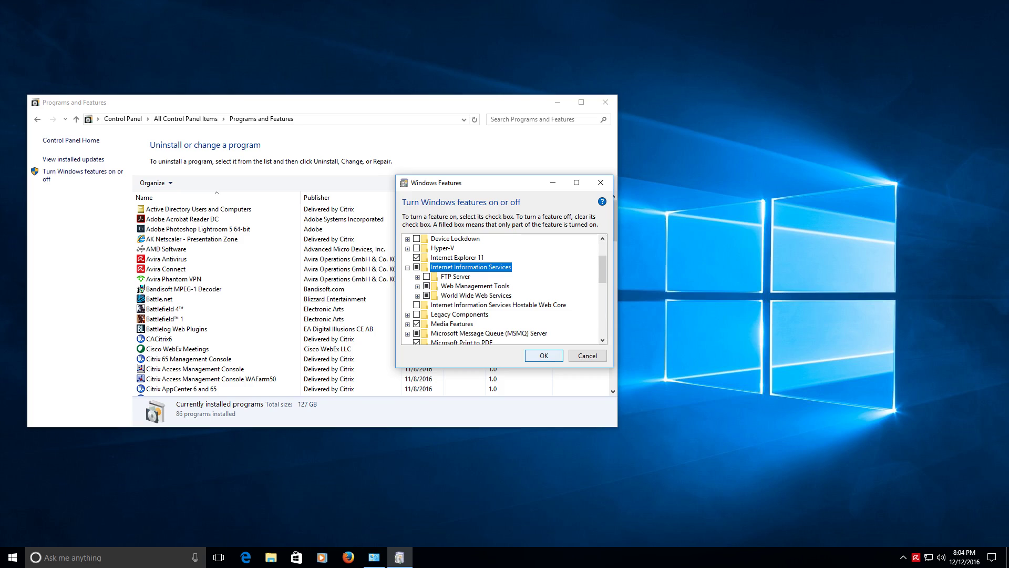
key("Return")
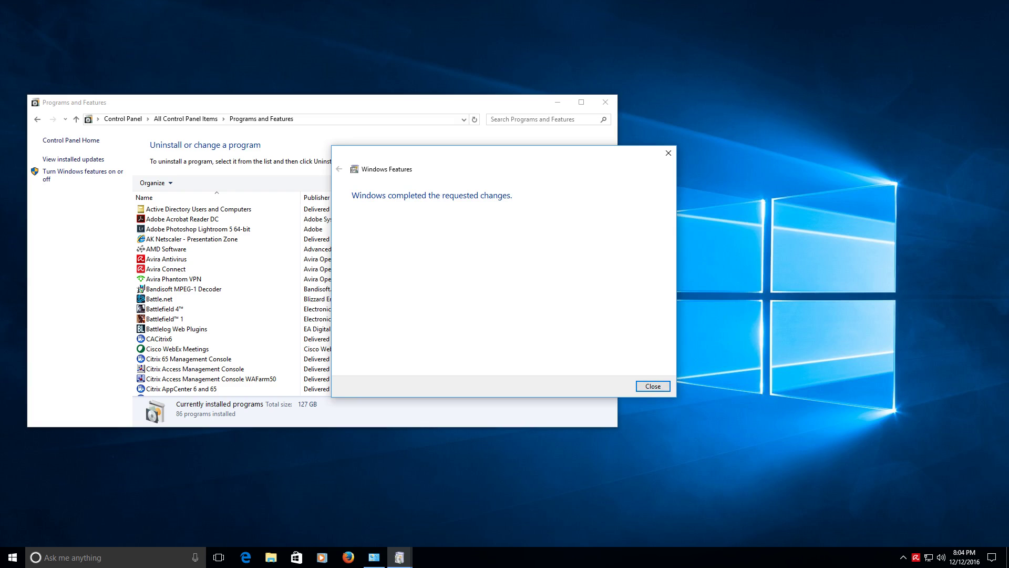
left_click(653, 386)
left_click(605, 102)
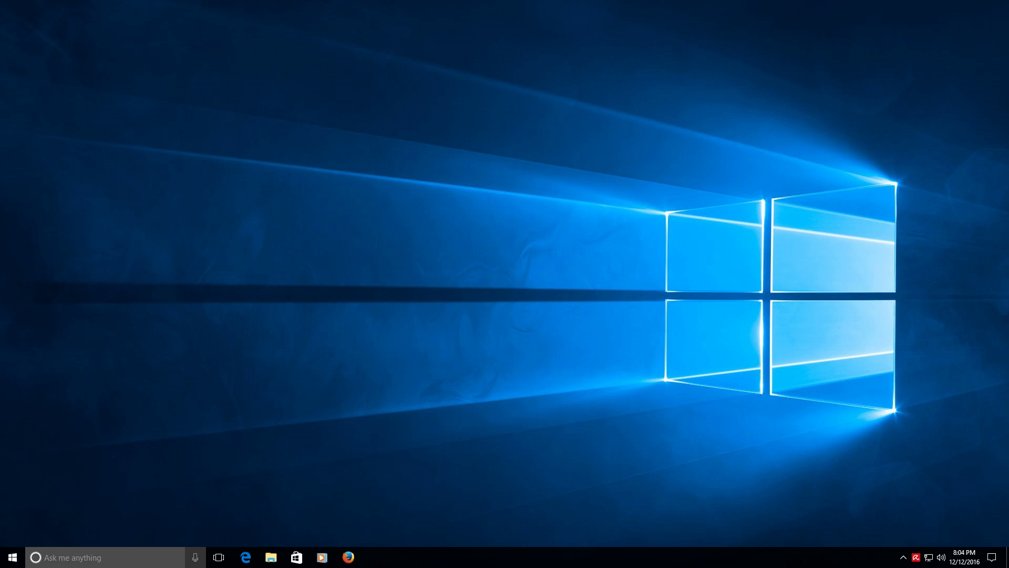
Step: Launch Internet Information Services (IIS) Manager by searching for "information" and open the Default Web Site under the server's Sites
left_click(105, 557)
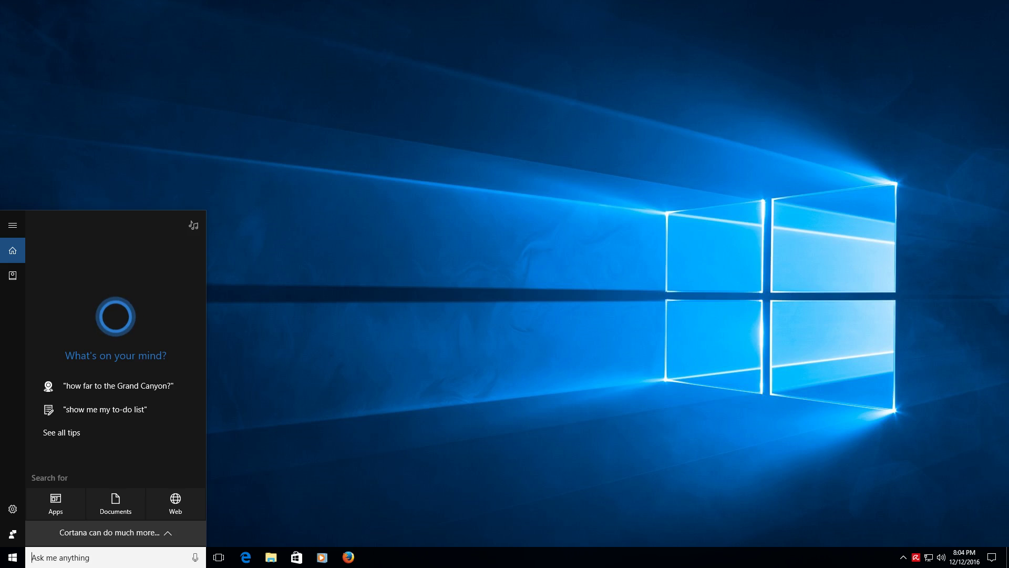
type("information")
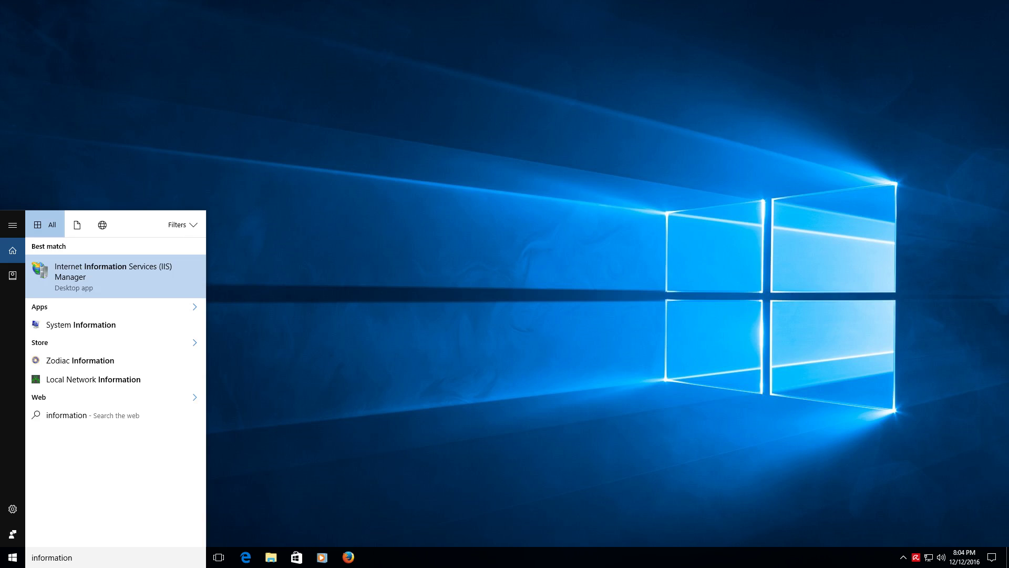
key("Return")
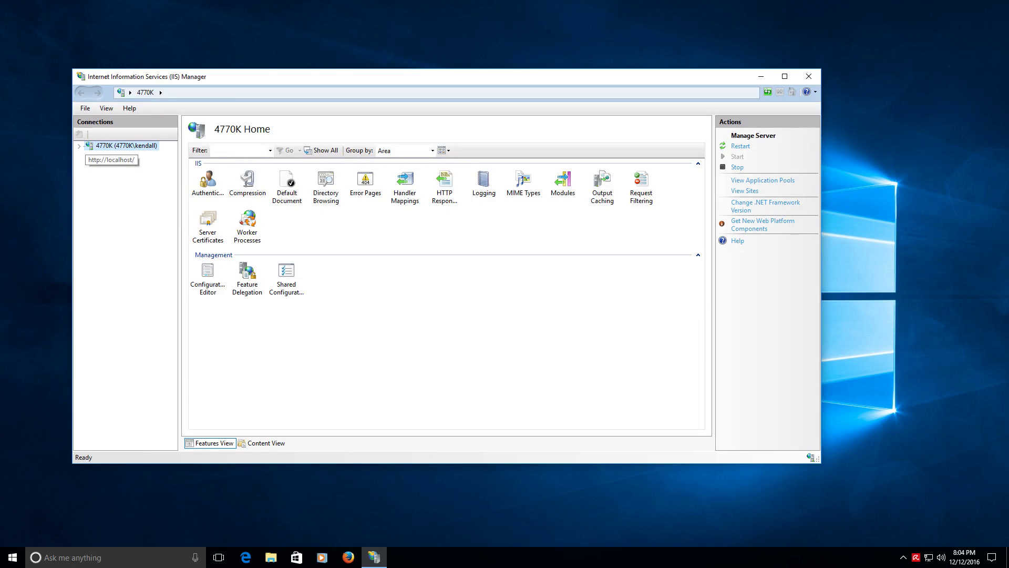
left_click(79, 146)
left_click(111, 165)
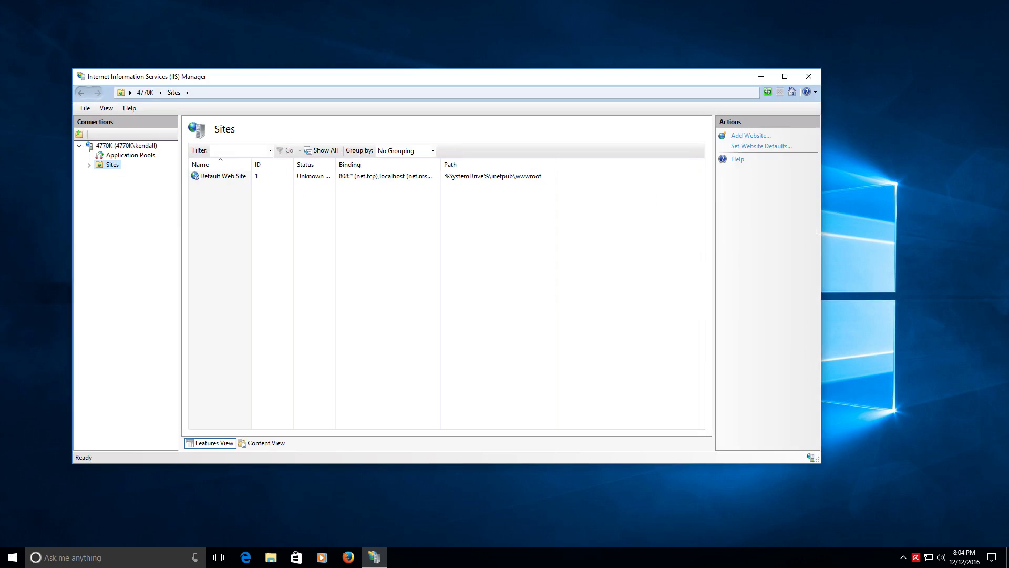
left_click(139, 174)
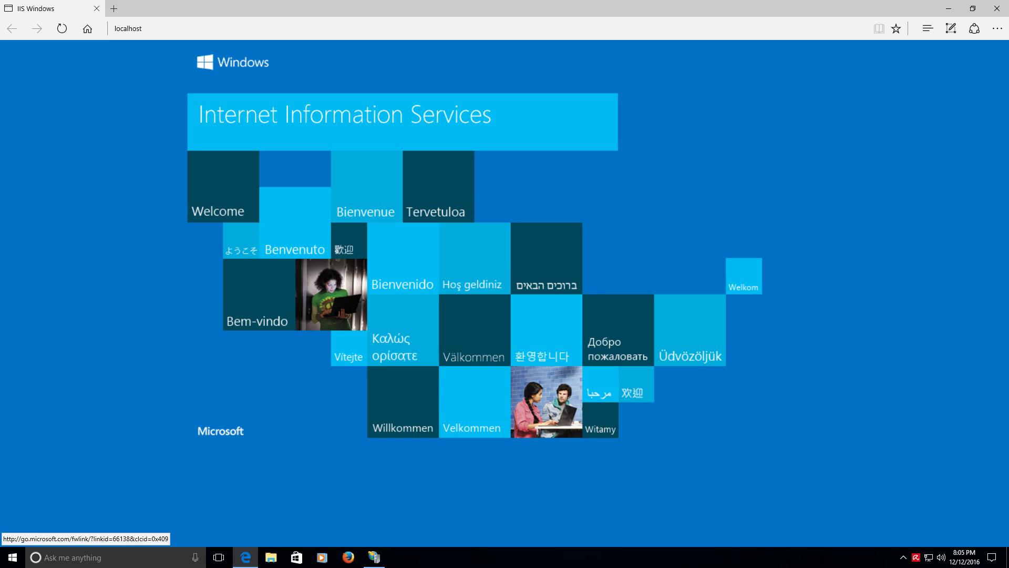
left_click(221, 28)
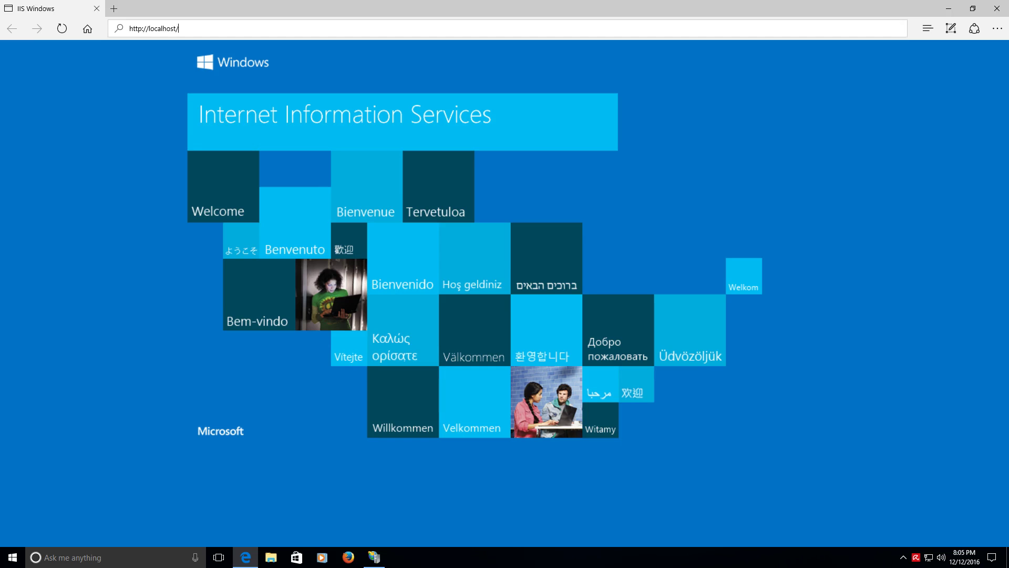
key("Return")
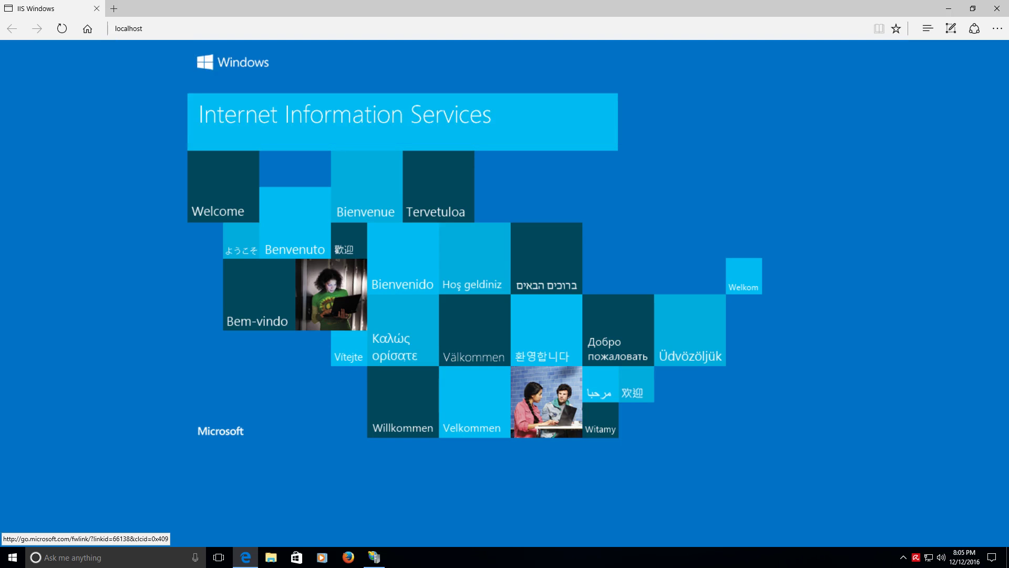
left_click(997, 8)
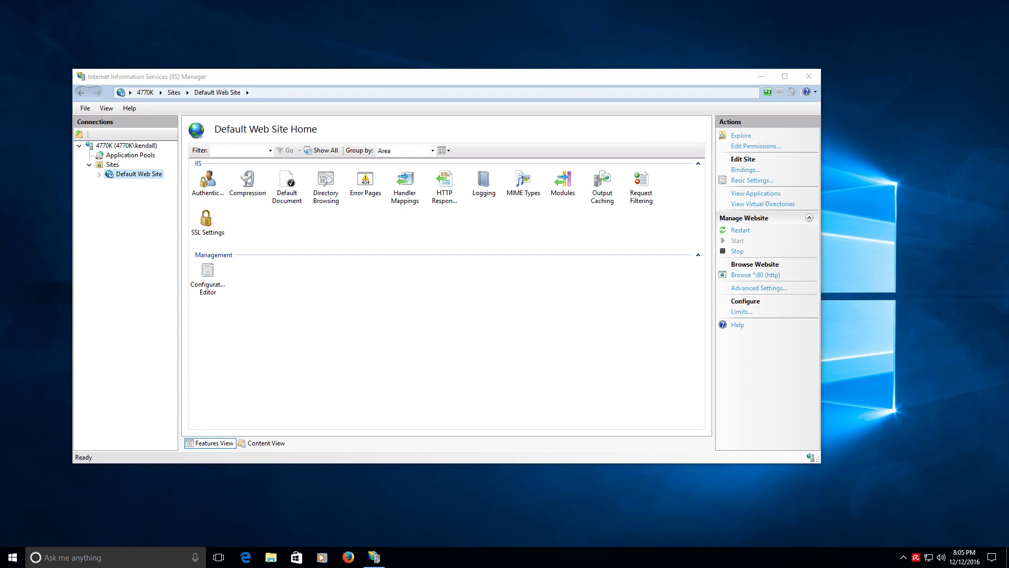
Step: In the advanced settings of DefaultAppPool, set Idle Time-out (minutes) to 60
left_click(137, 155)
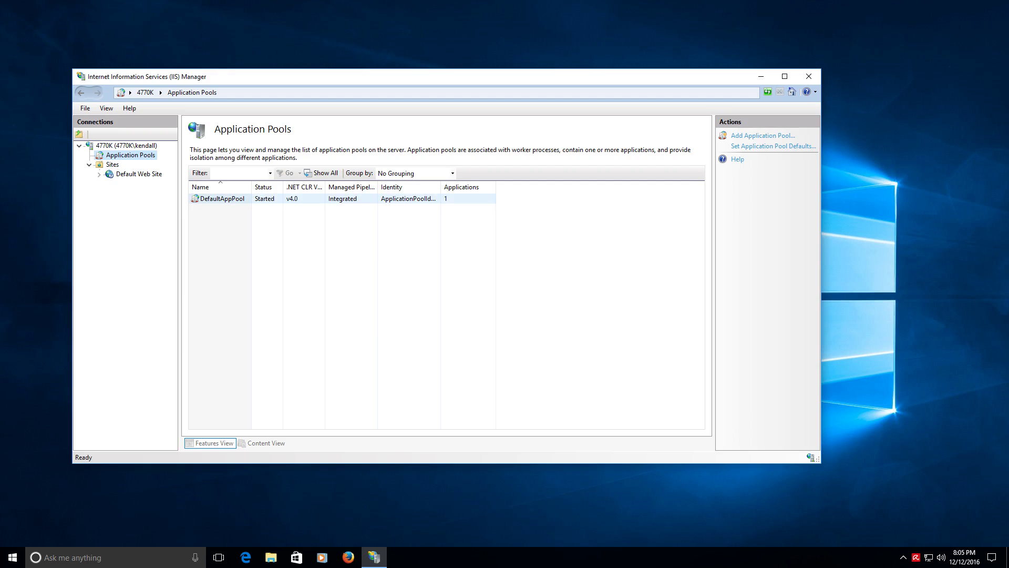
right_click(227, 199)
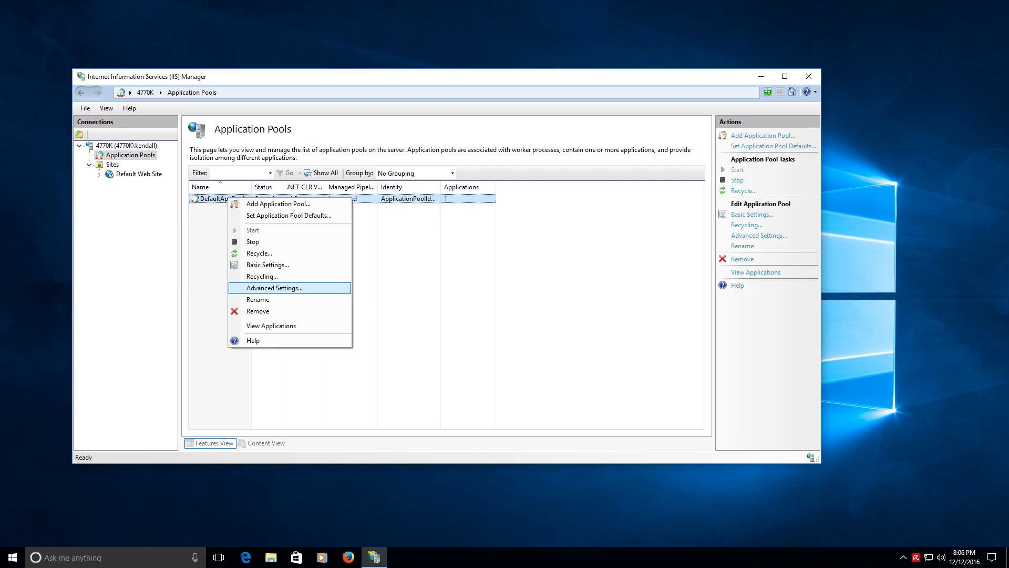
key("Return")
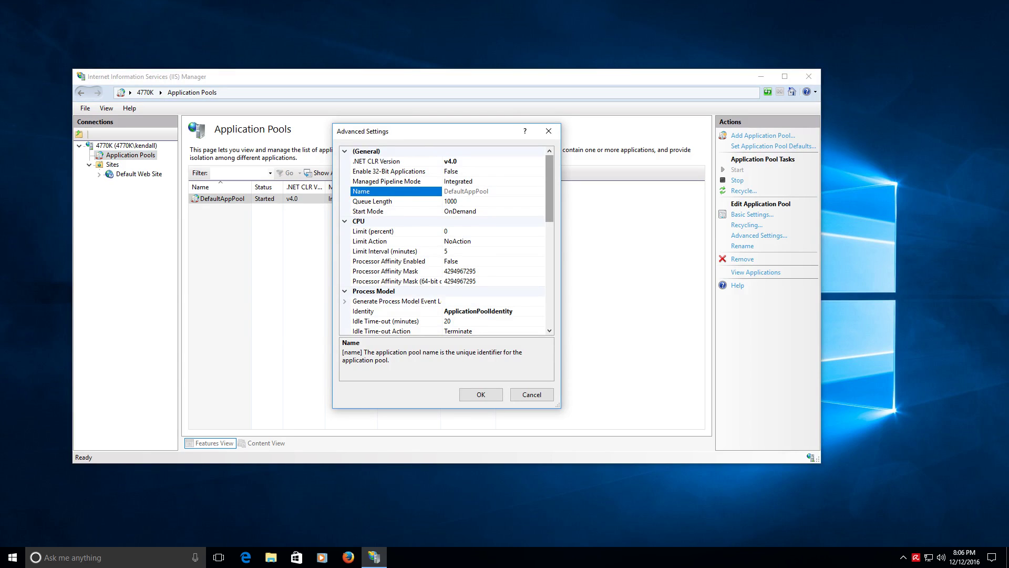
scroll(447, 240, "down", 4)
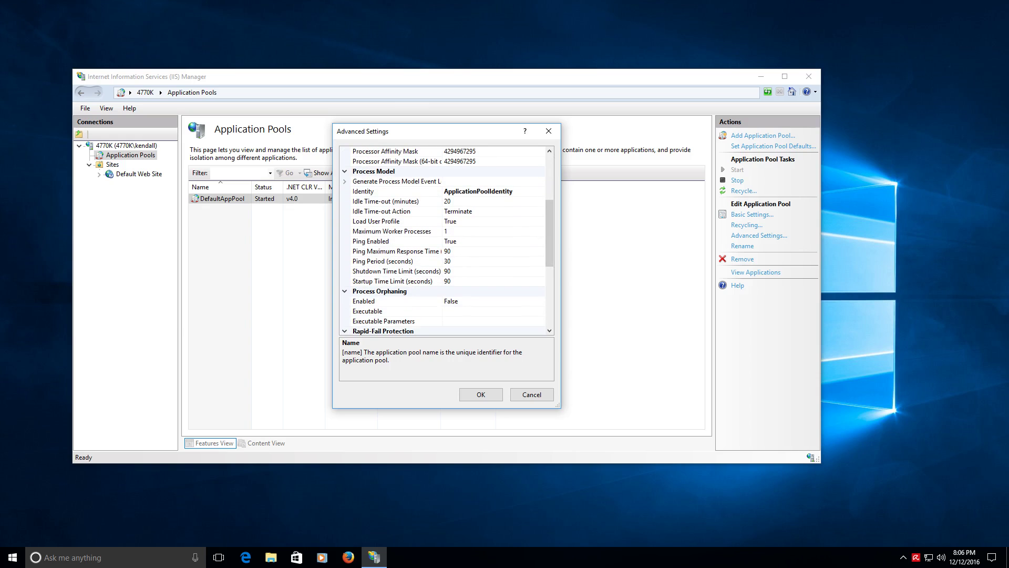
left_click(456, 201)
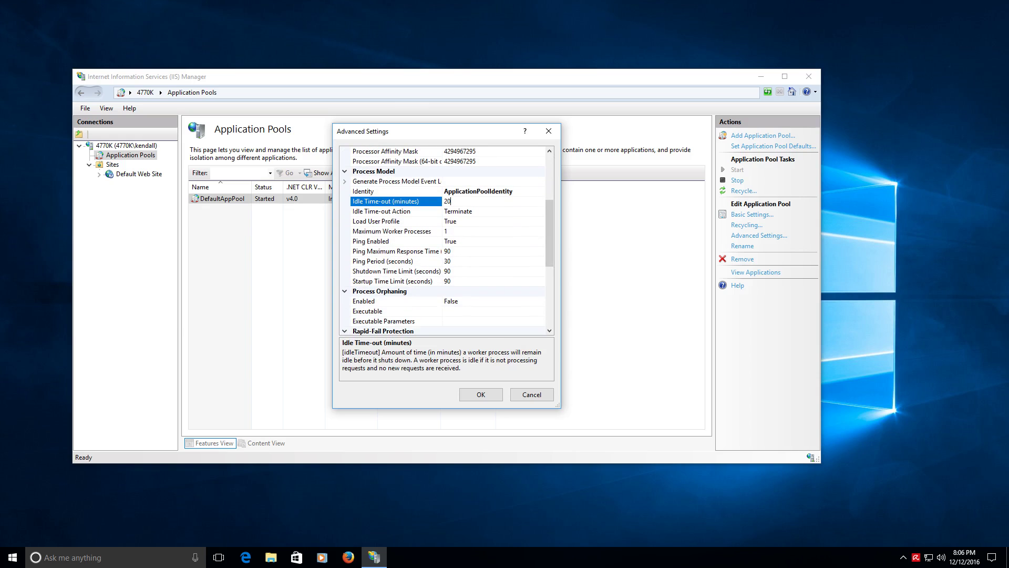
double_click(449, 201)
type("60")
left_click(389, 212)
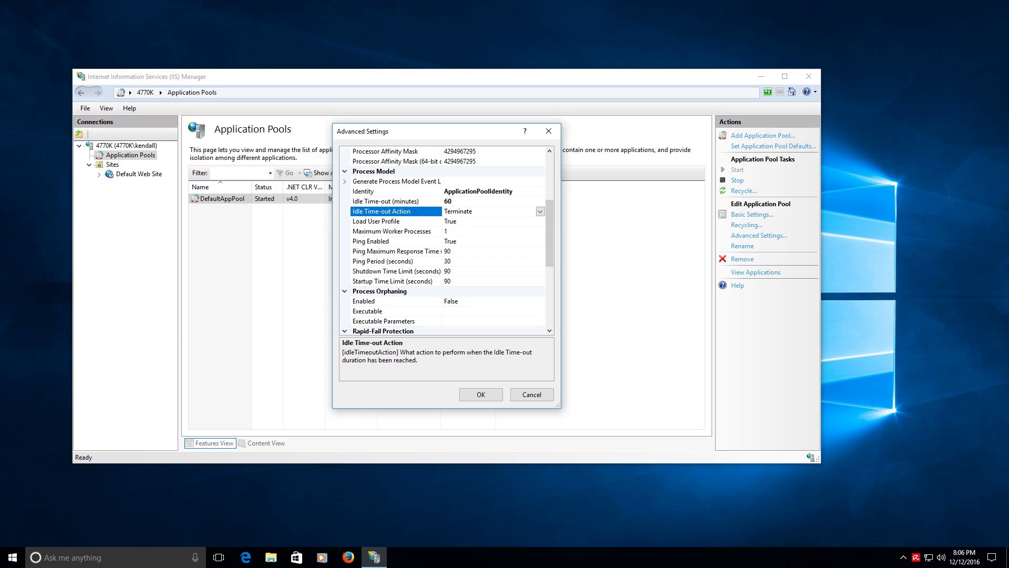
Step: Review the Idle Time-out Action choices and the pool's remaining process, rapid-fail protection and recycling settings
left_click(540, 212)
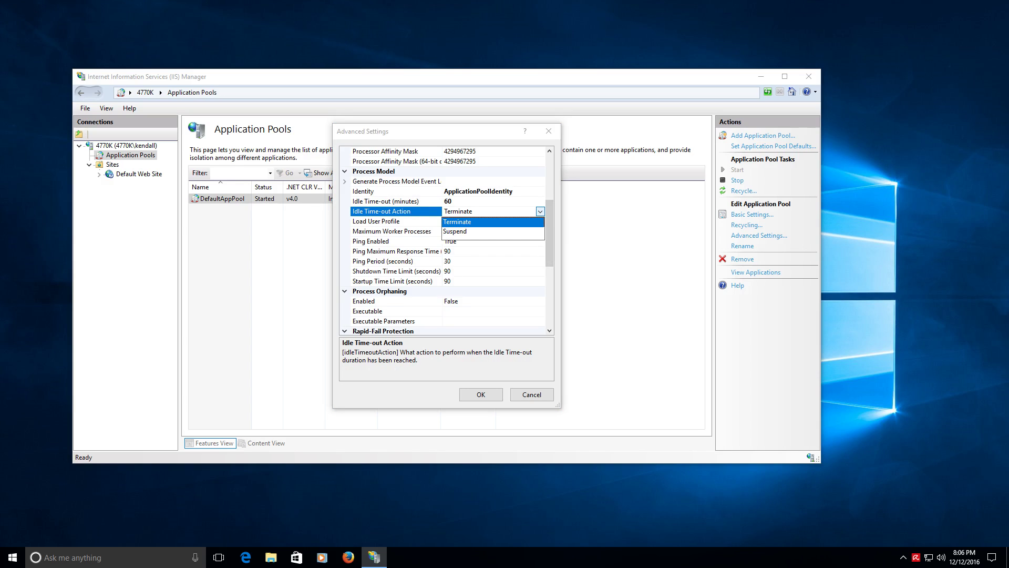
key("Escape")
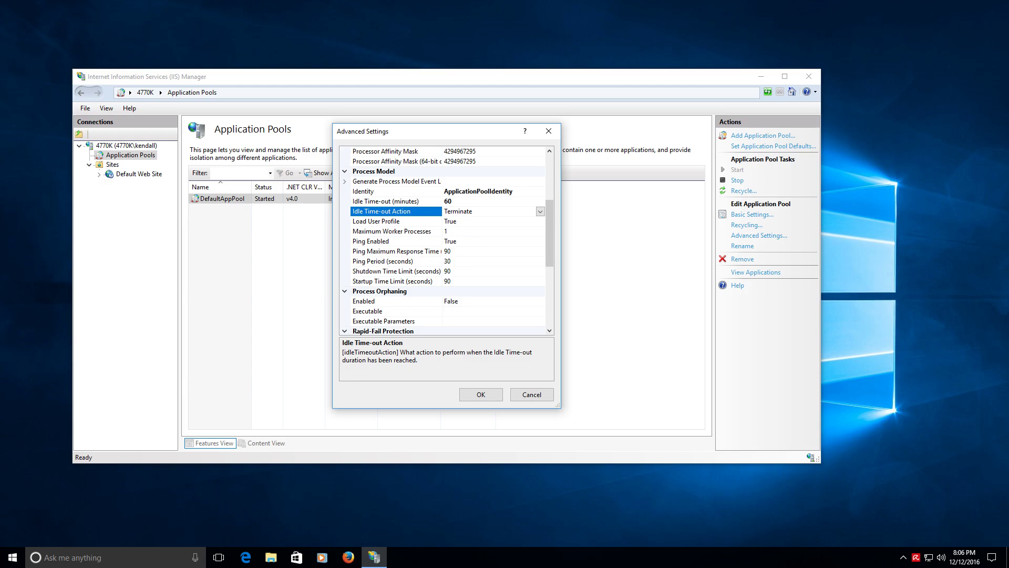
left_click_drag(549, 233, 549, 268)
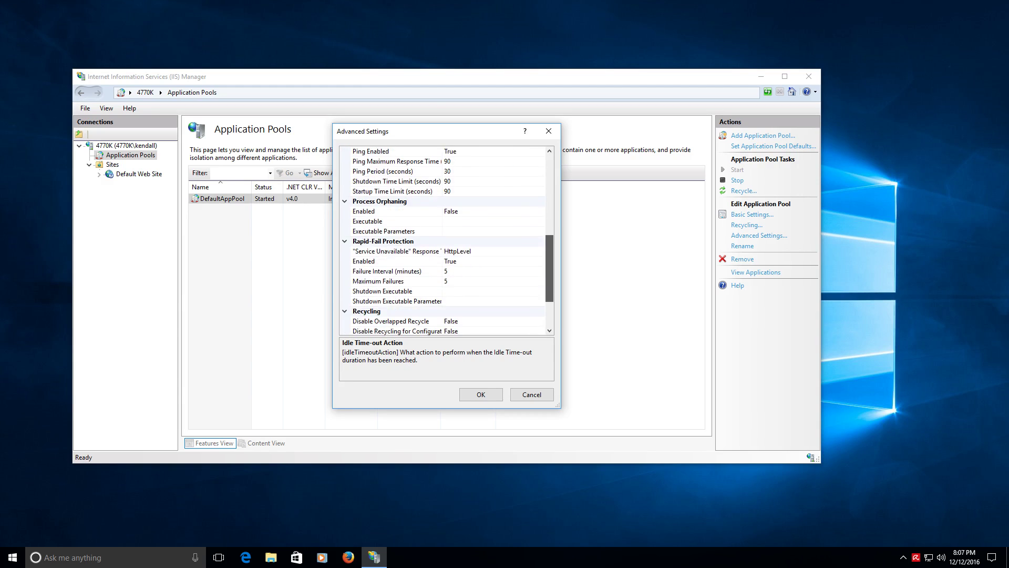
scroll(447, 241, "down", 3)
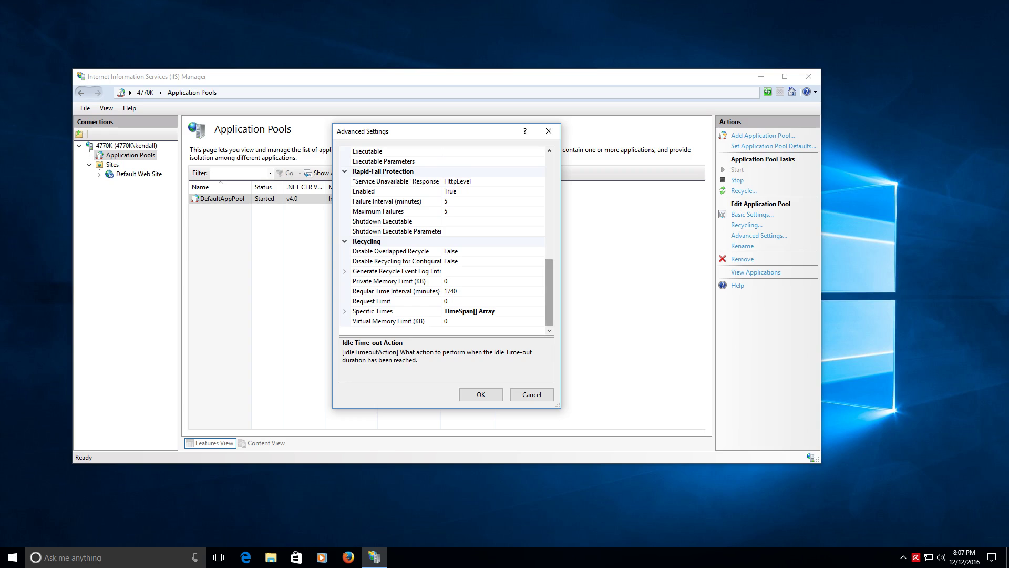
scroll(447, 241, "up", 7)
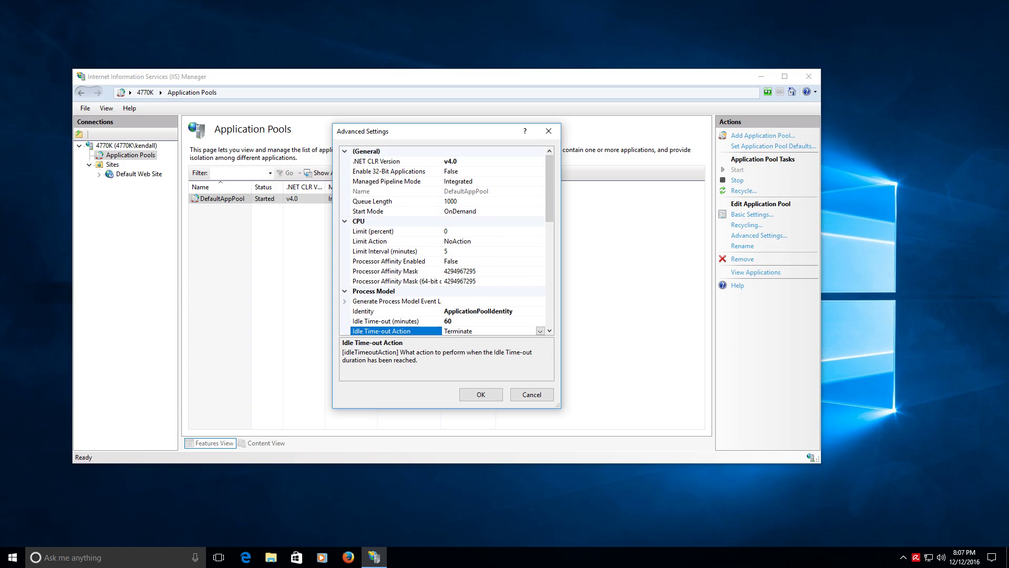
Step: Check the available Managed Pipeline Mode choices and keep Integrated selected
left_click(480, 191)
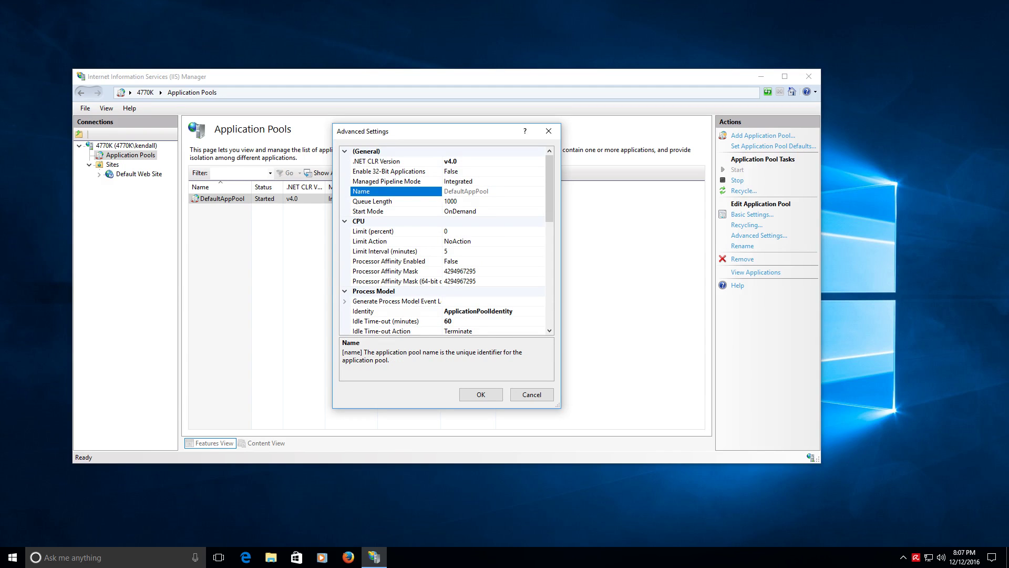
left_click(474, 181)
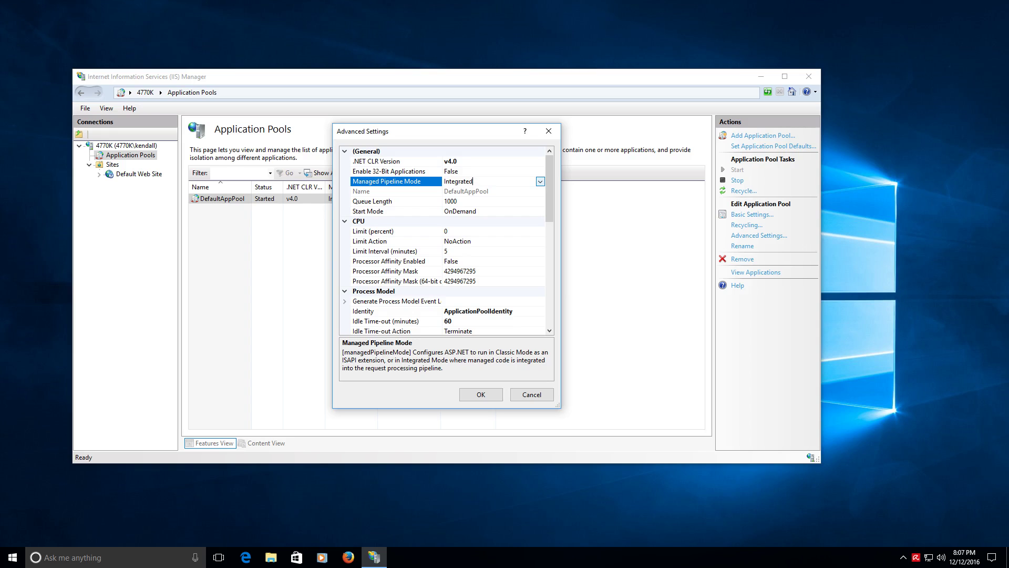
left_click(540, 182)
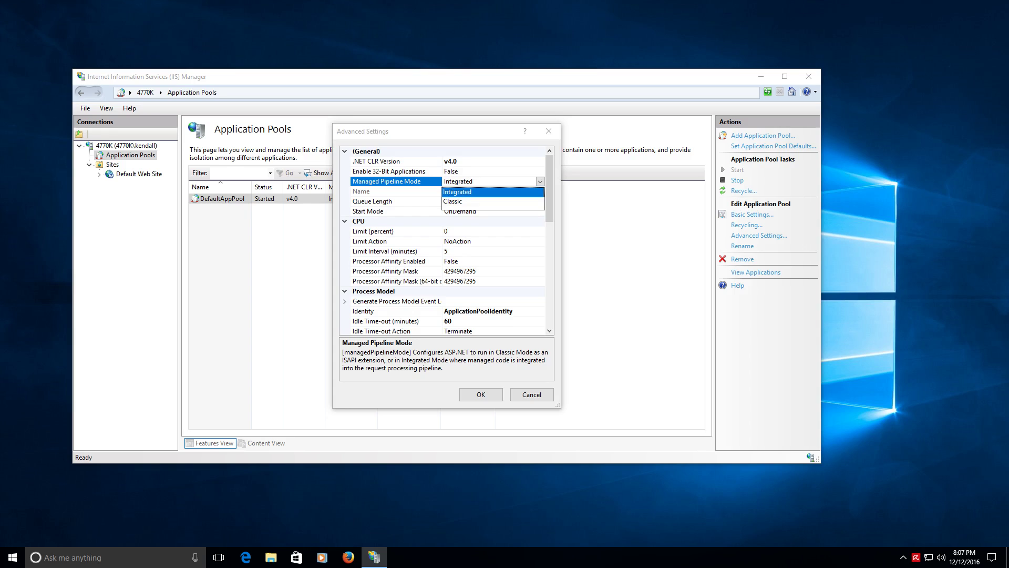
key("Return")
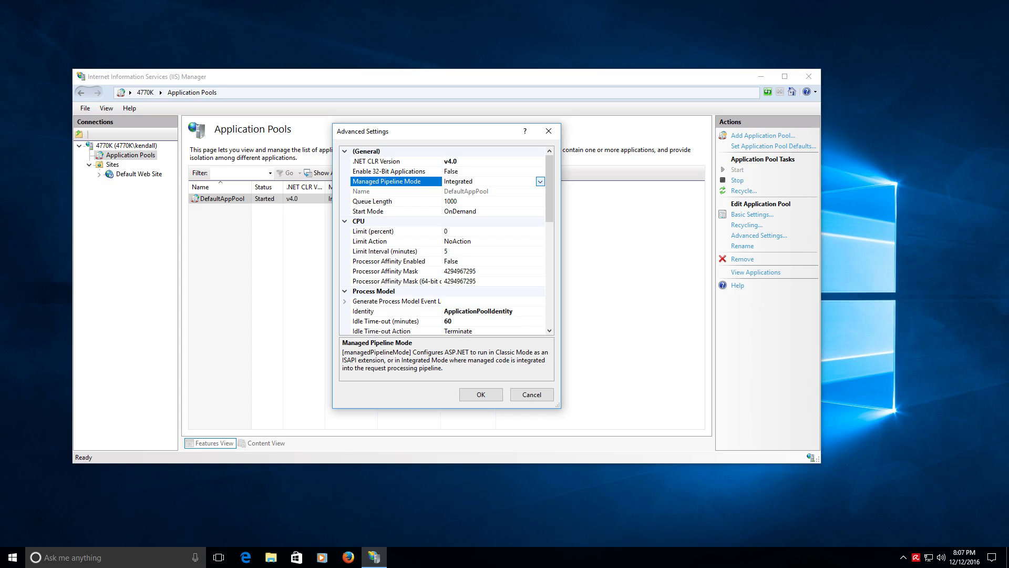
Step: Recheck the Idle Time-out entry under Process Model and accept the pool's advanced settings
left_click_drag(550, 184, 550, 214)
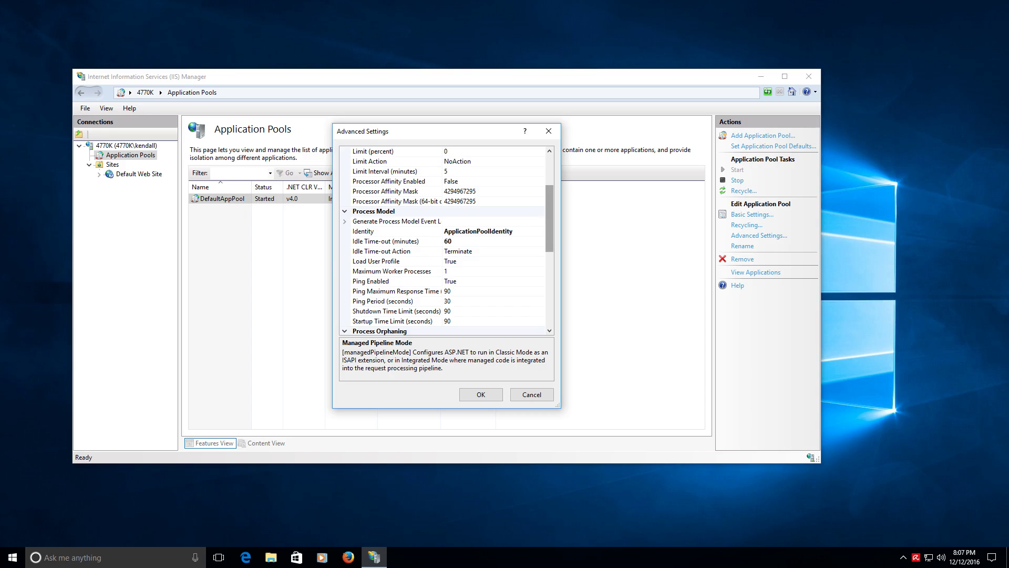
left_click(448, 241)
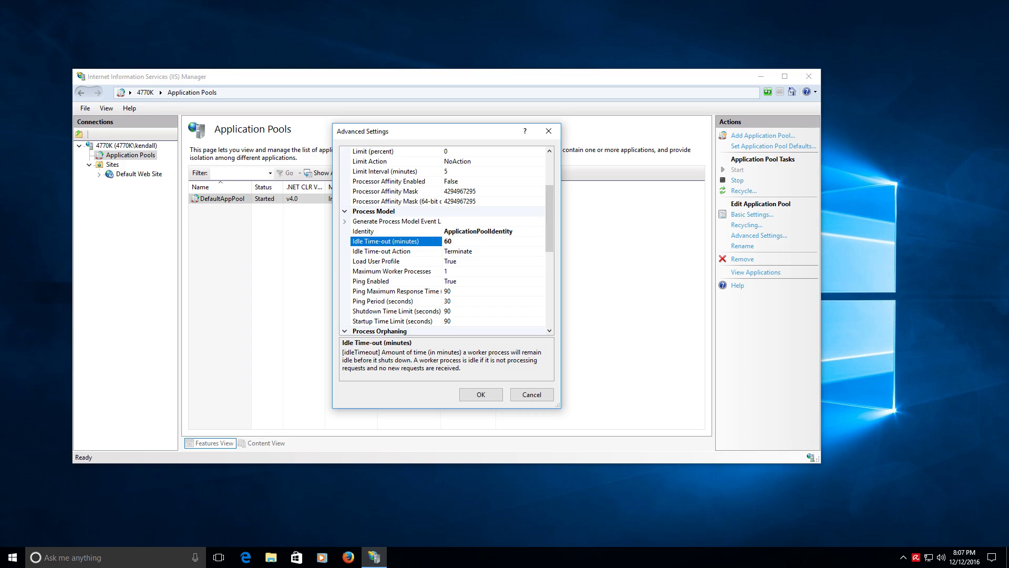
double_click(448, 241)
left_click(451, 241)
key("Return")
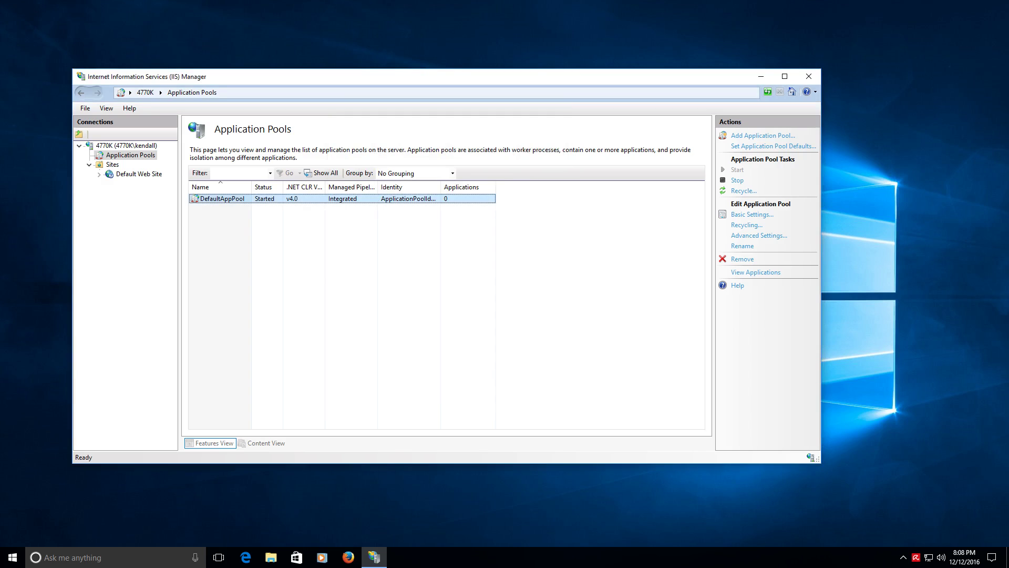
Step: Reopen the advanced settings of DefaultAppPool to verify the saved Idle Time-out, and close the dialog
right_click(221, 200)
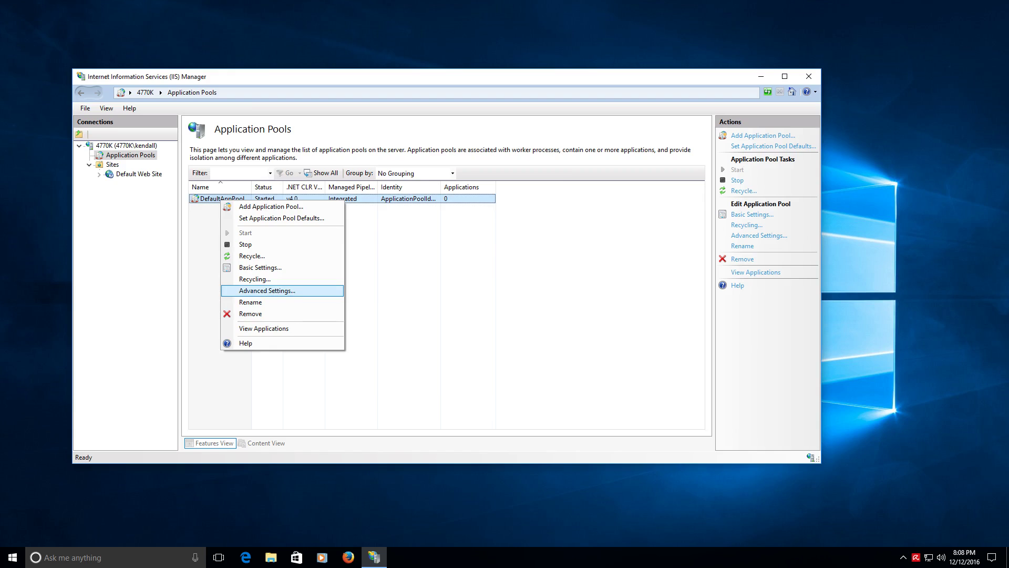
left_click(267, 290)
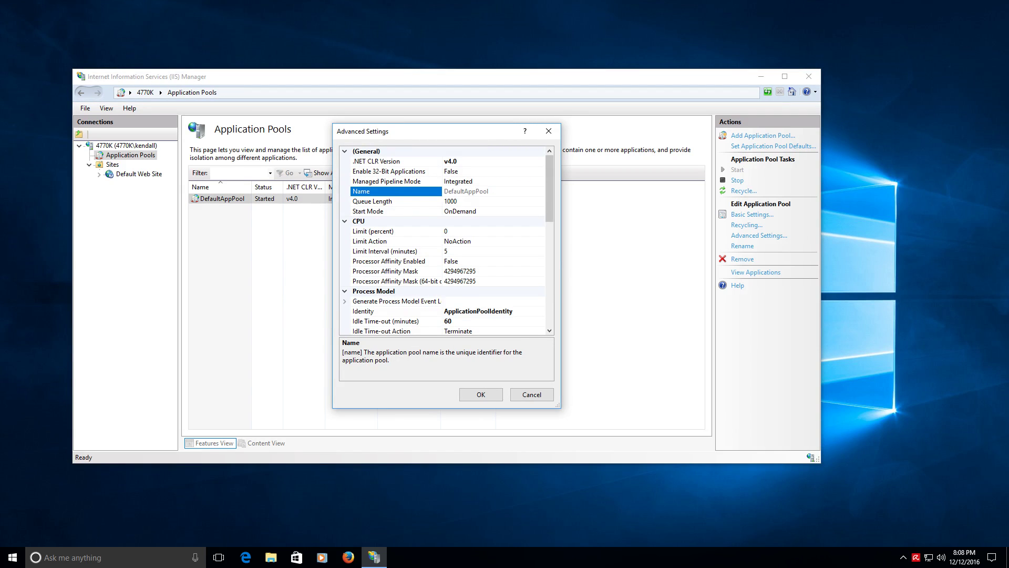
scroll(447, 242, "down", 3)
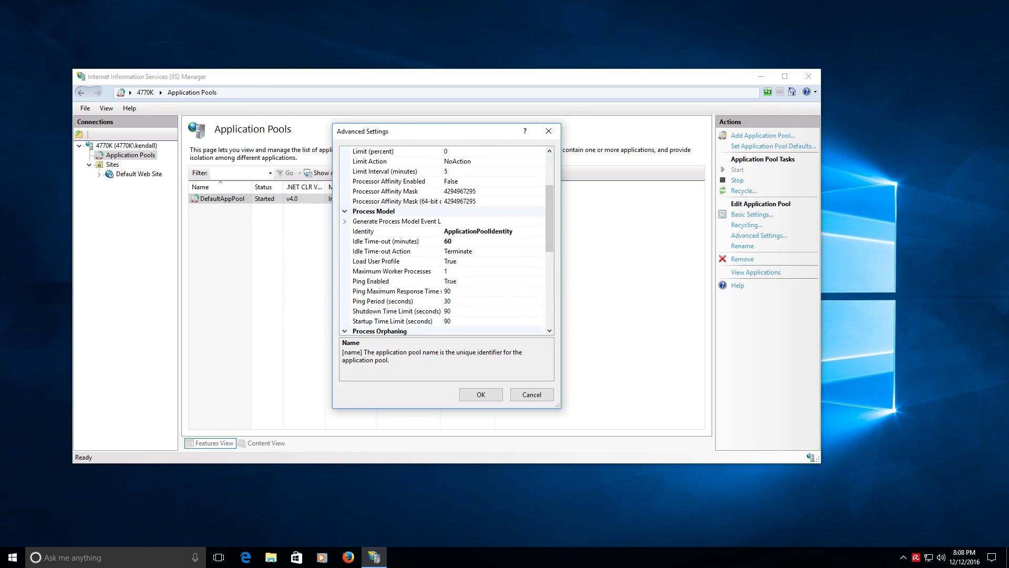
left_click(453, 241)
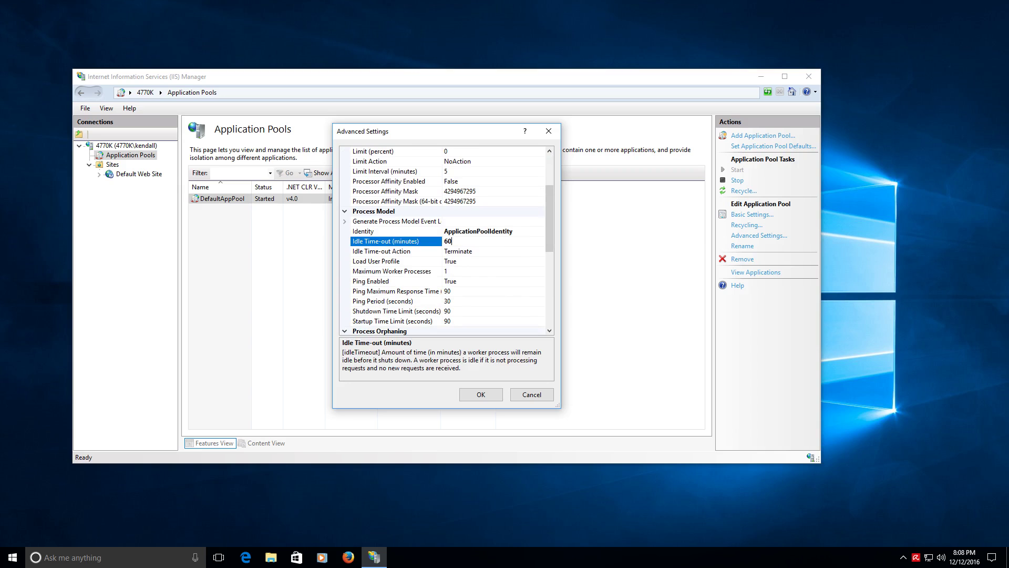
left_click_drag(550, 221, 550, 187)
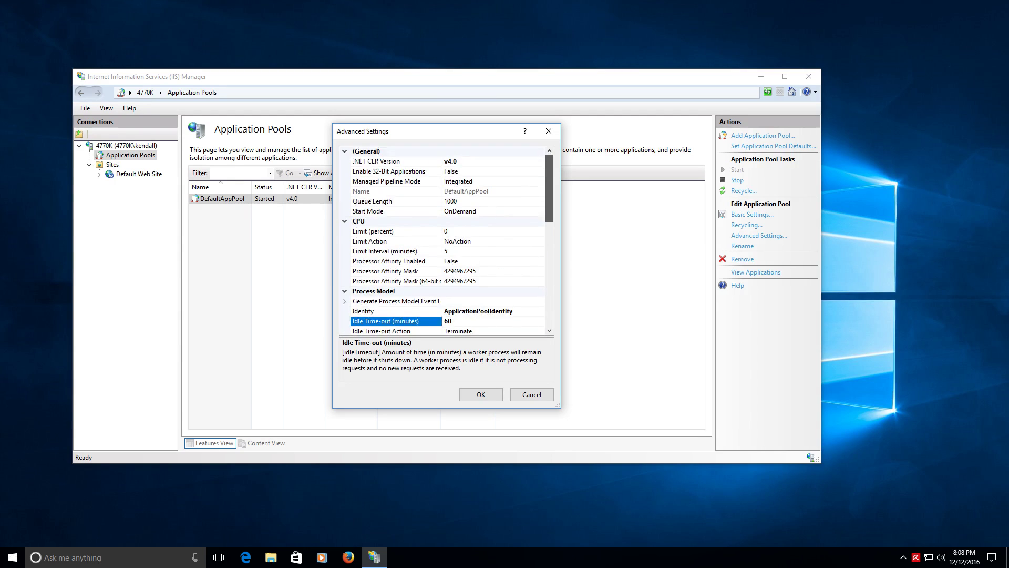
left_click(481, 395)
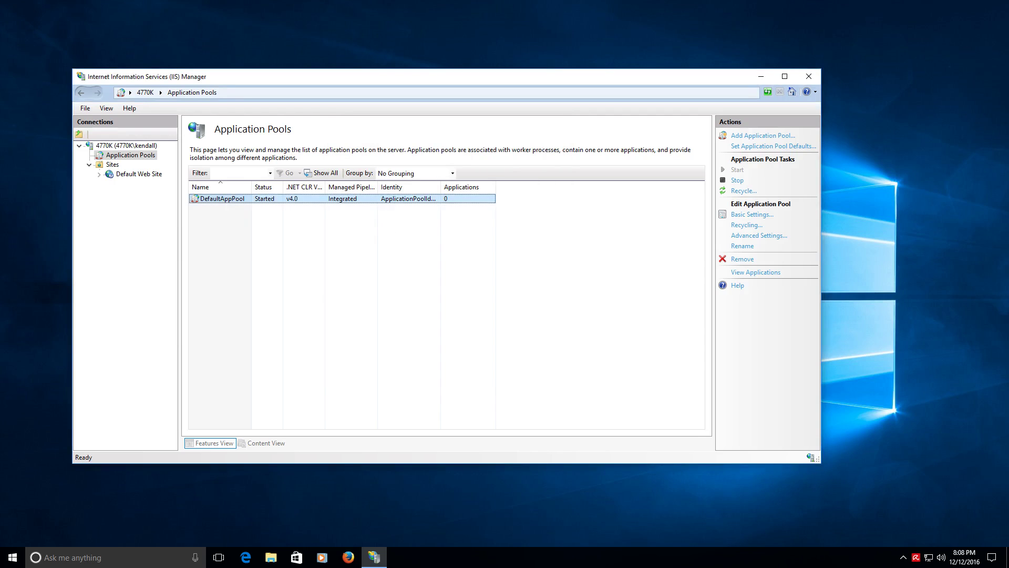